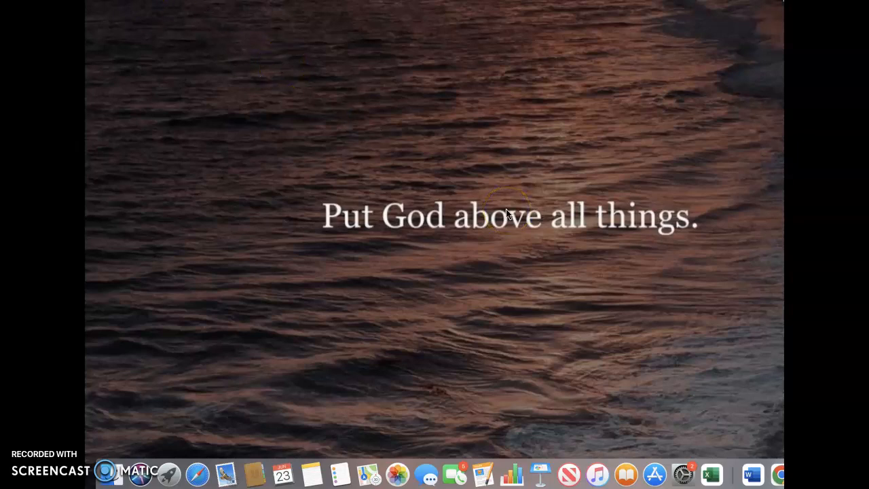
Open Microsoft Excel and enter the heading Exercise in cell A1 of the blank sheet.
click(712, 475)
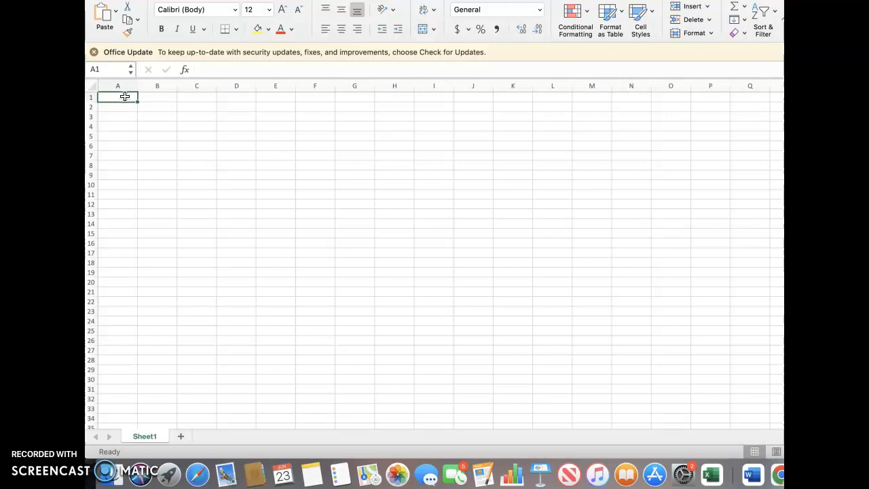
double_click(125, 96)
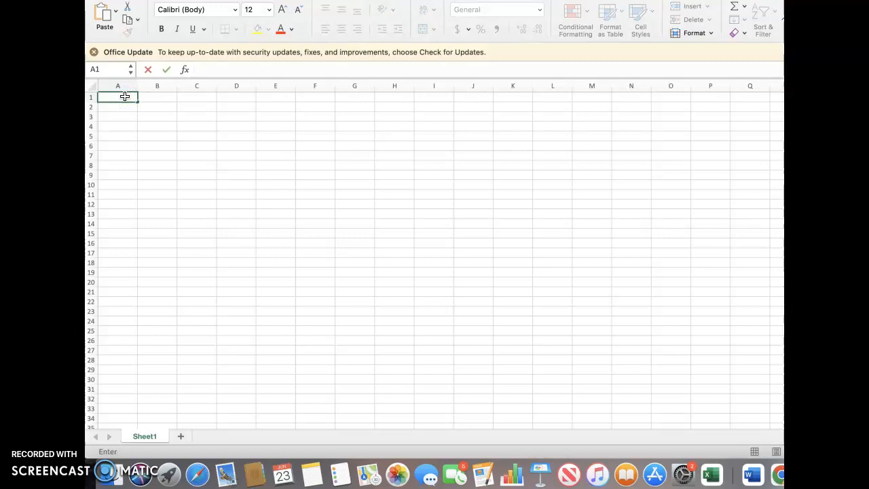
text(Exercise)
click(142, 122)
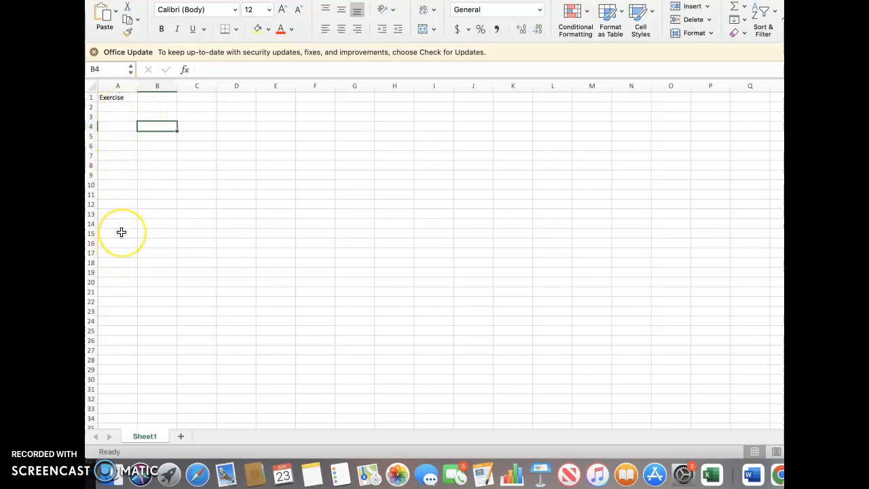
click(120, 108)
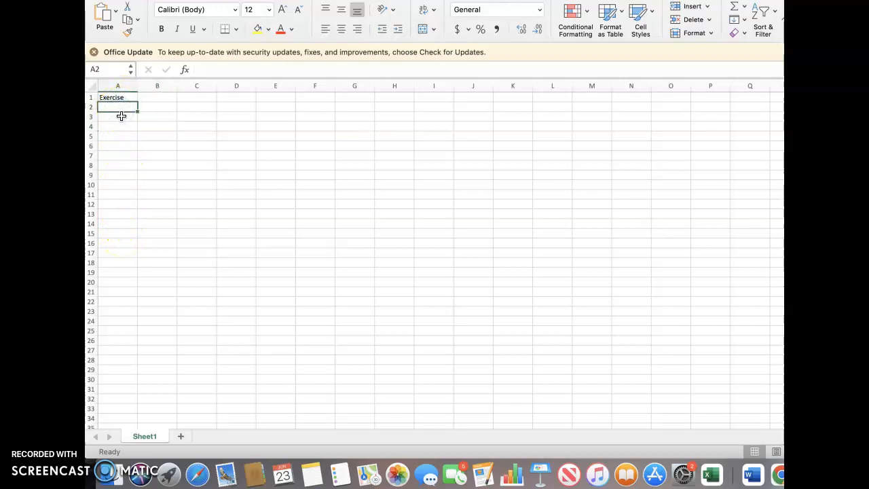
Enter Back Squat in cell A3 and widen columns A and B.
click(121, 116)
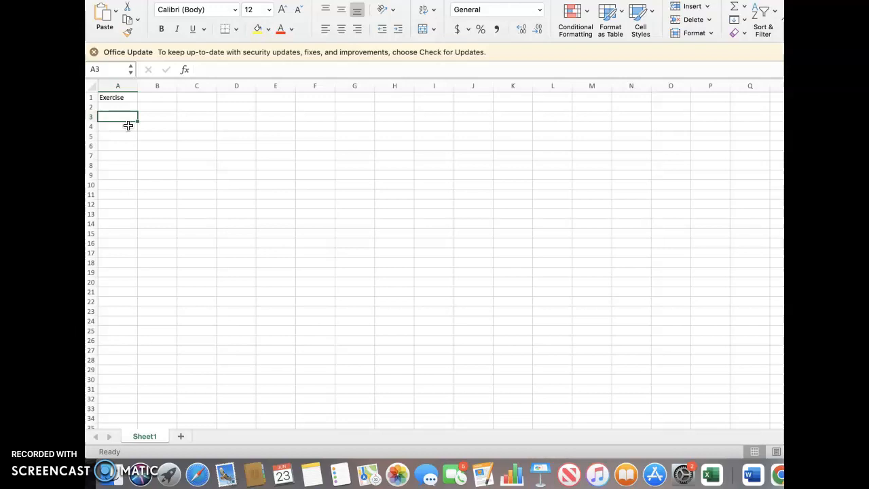
text(Back Squat)
click(132, 124)
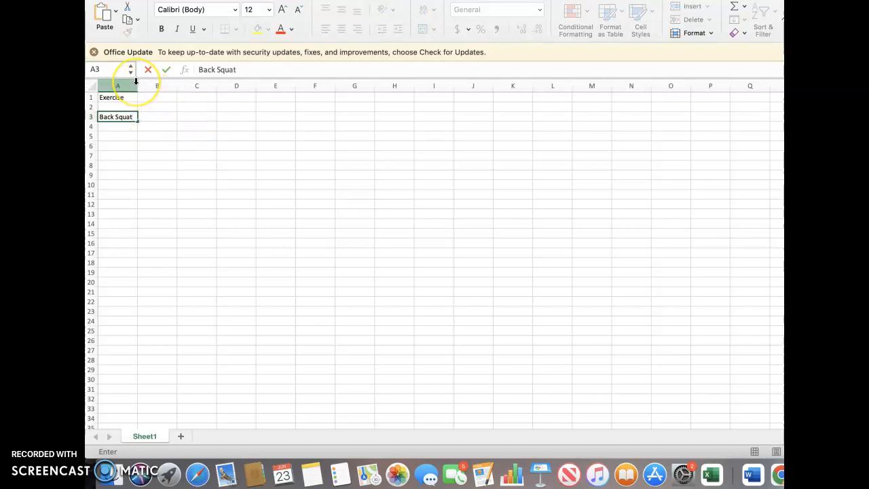
drag(136, 81, 157, 86)
click(234, 136)
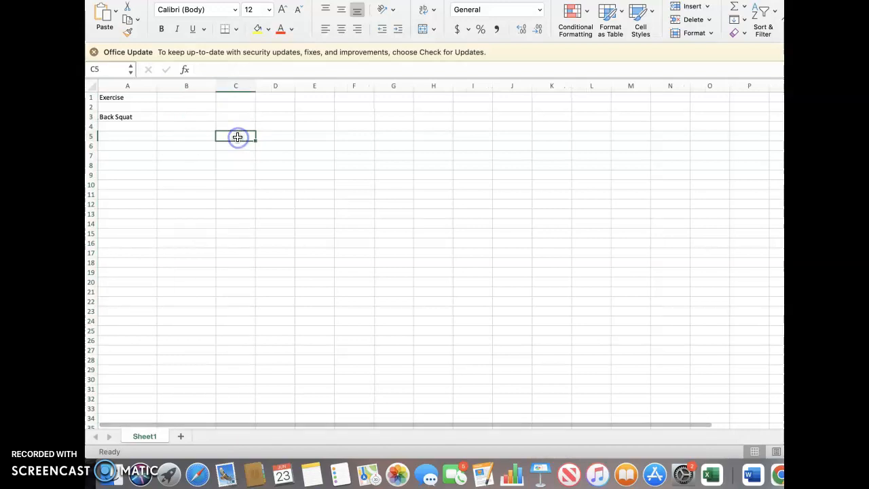
Add the column headings Reps in cell B1 and Rounds in cell C1.
double_click(190, 97)
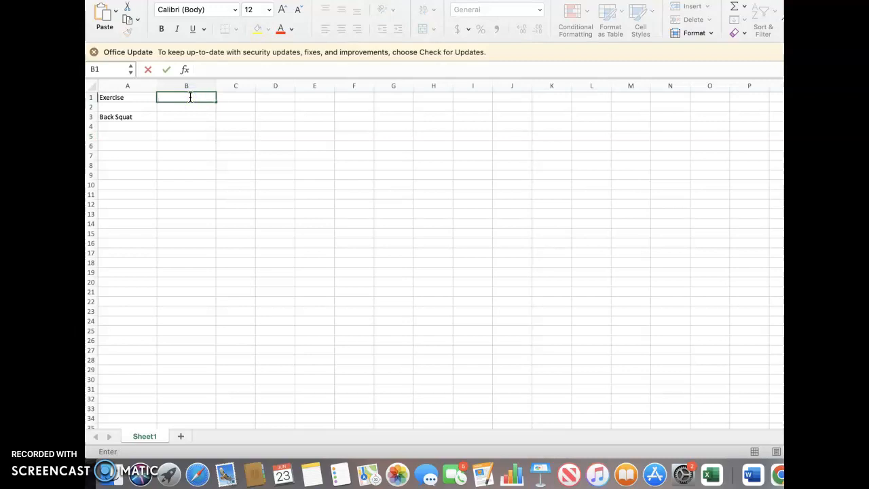
text(Reps)
click(243, 97)
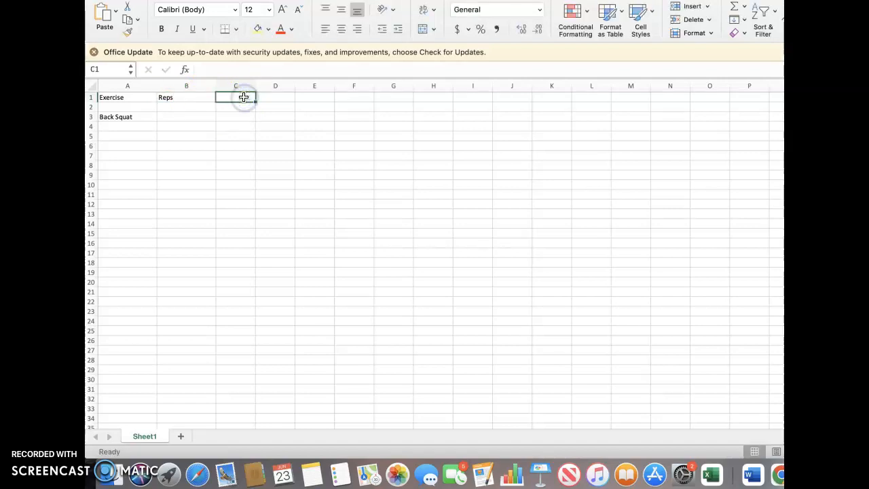
text(Rounds)
click(246, 118)
click(246, 123)
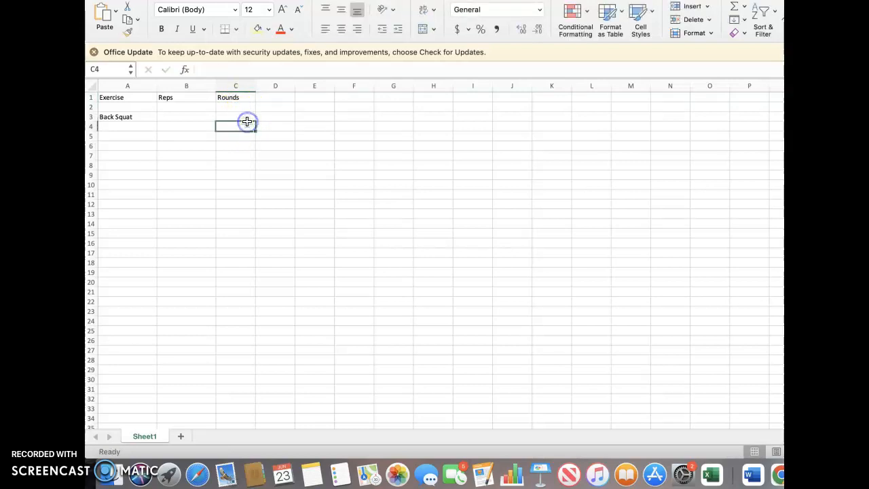
Enter 8 reps and 3 rounds for Back Squat in row 3.
double_click(181, 118)
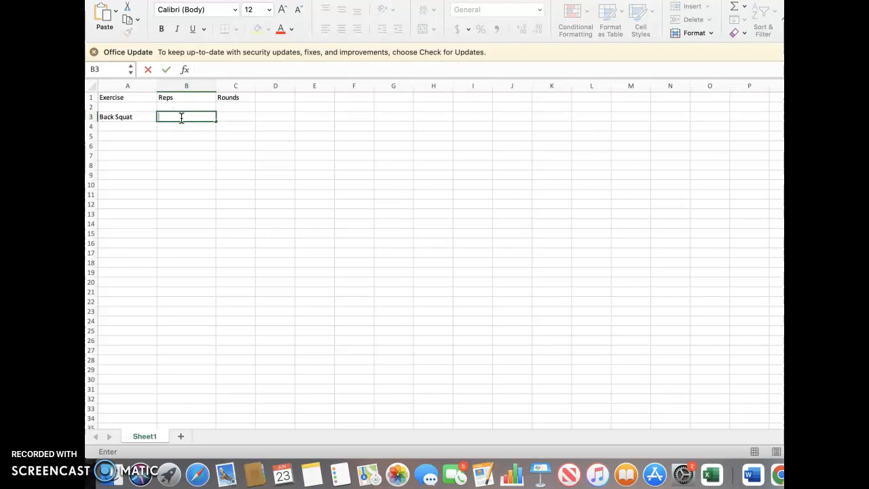
text(8)
click(242, 117)
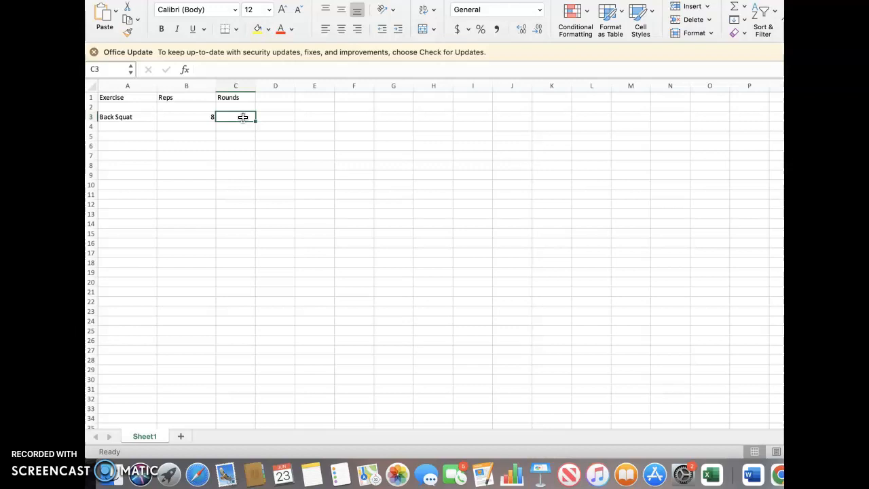
text(3)
click(244, 182)
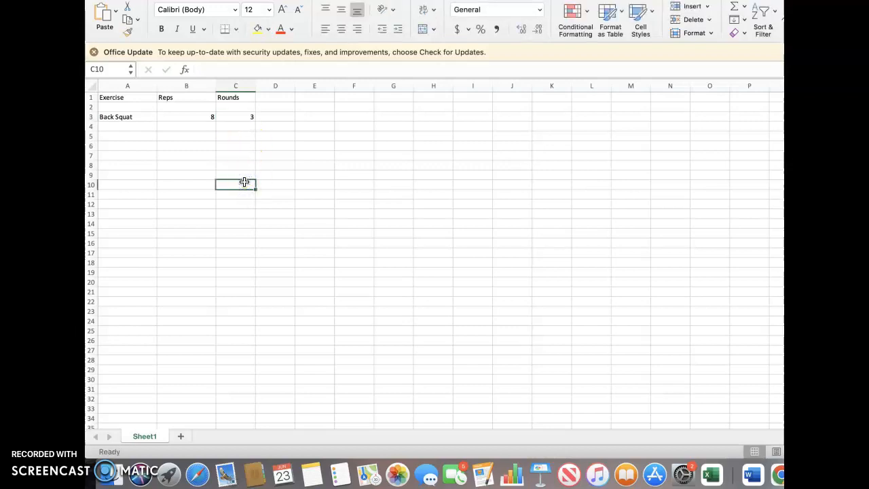
Add the exercise RDL in row 4 with 10 reps and 3 rounds.
click(134, 127)
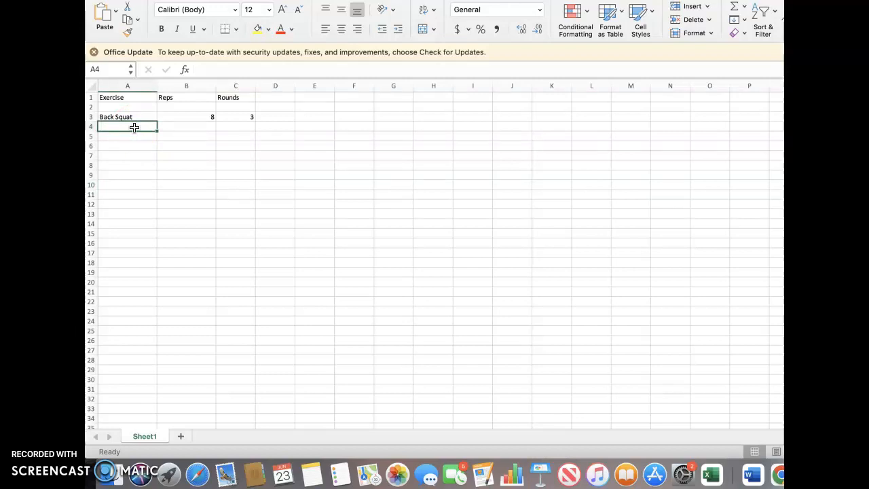
text(RDL)
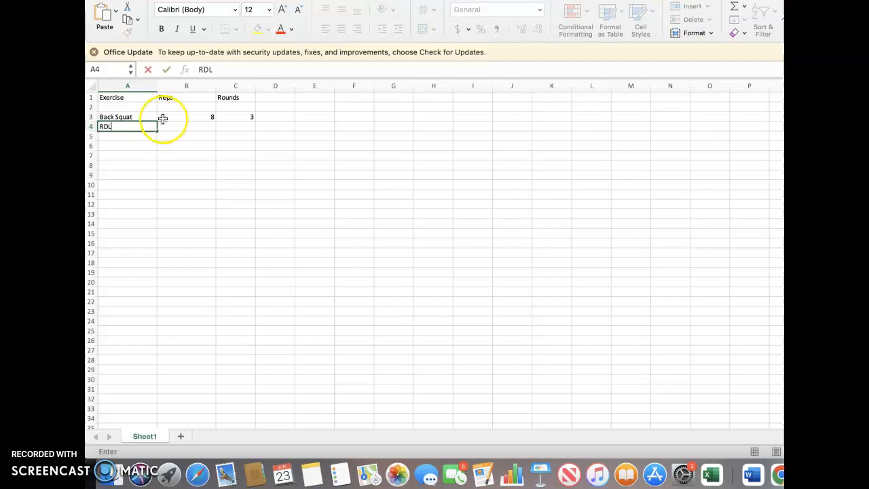
click(206, 128)
text(10)
click(240, 127)
text(3)
click(250, 165)
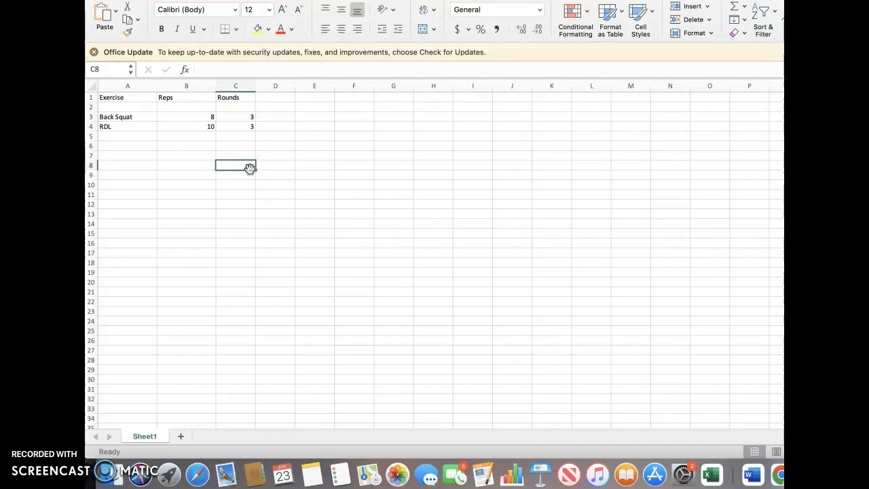
Leave row 5 blank and add Hang snatch in row 6 with 5 reps and 3 rounds.
click(137, 146)
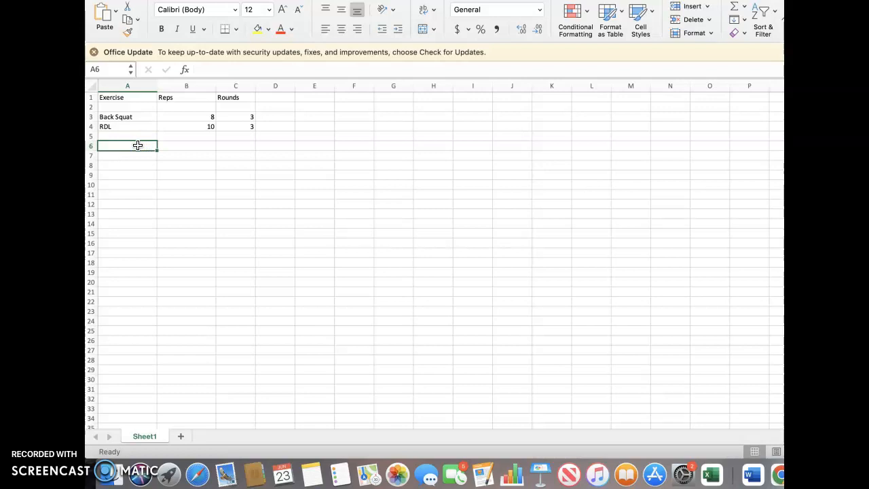
text(Hang snatch)
click(195, 145)
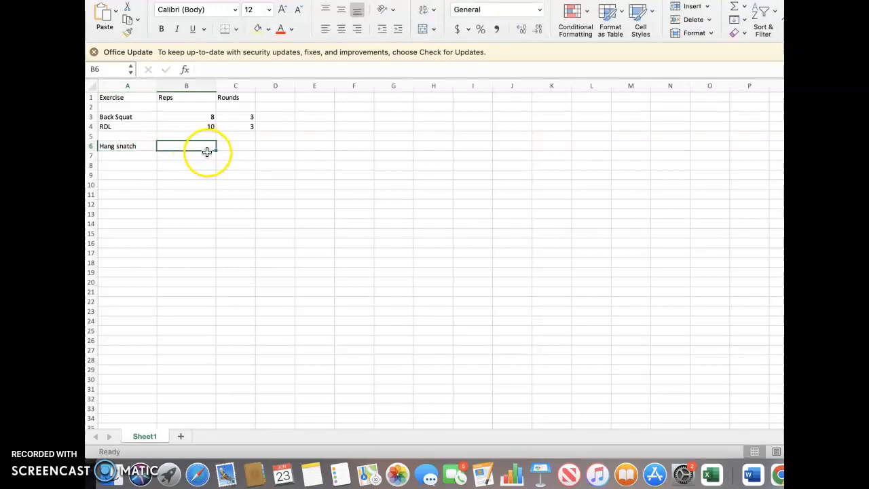
text(5)
click(245, 147)
text(3)
Add Box Jumps in row 7 with 5 reps and 3 rounds.
click(133, 161)
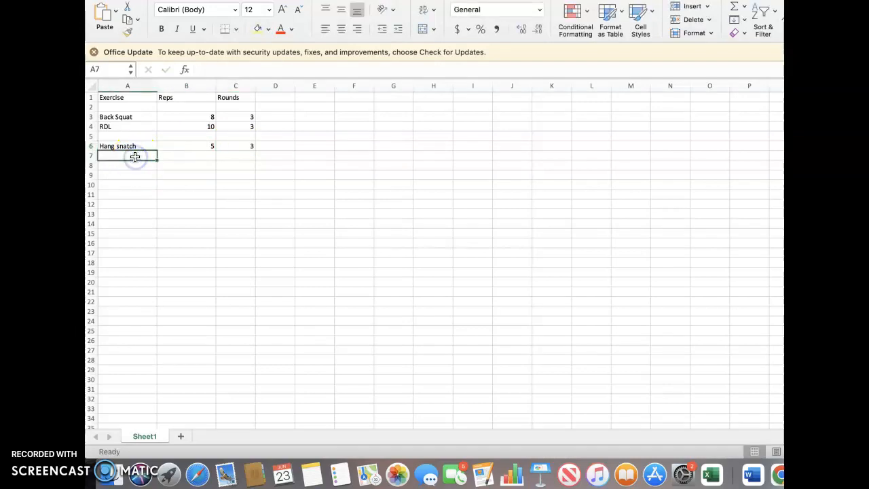
text(Jumps)
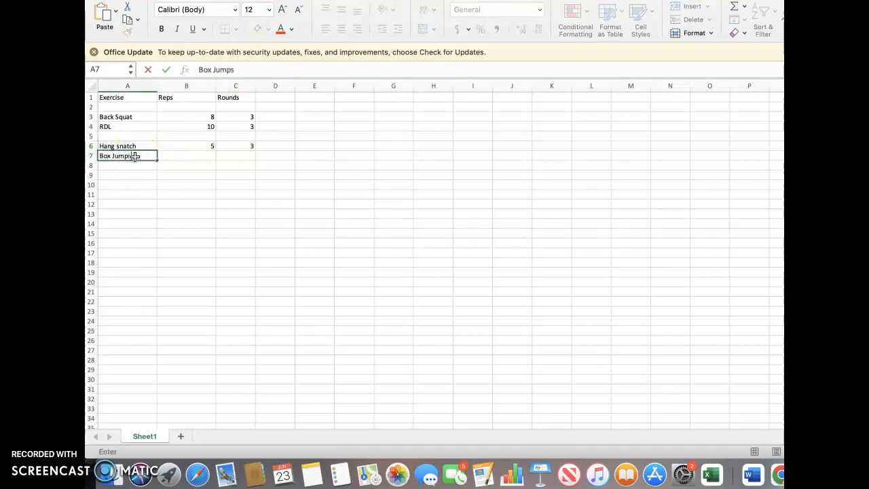
click(204, 156)
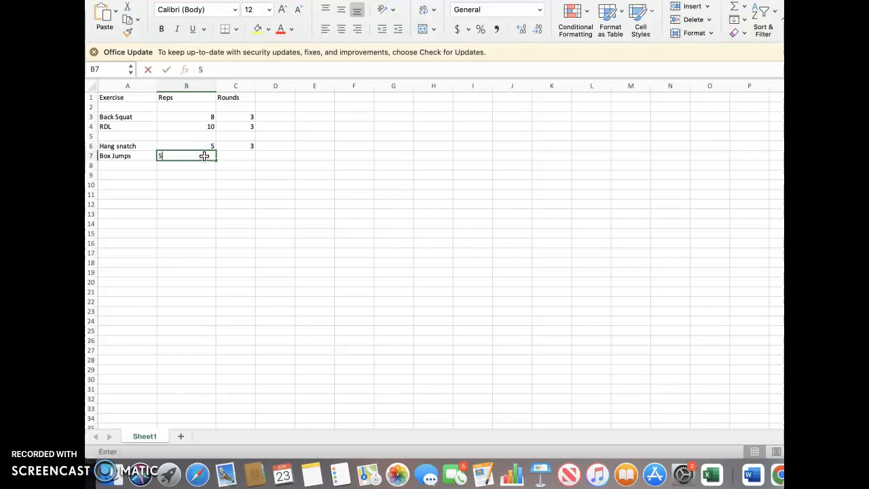
text(5)
click(244, 155)
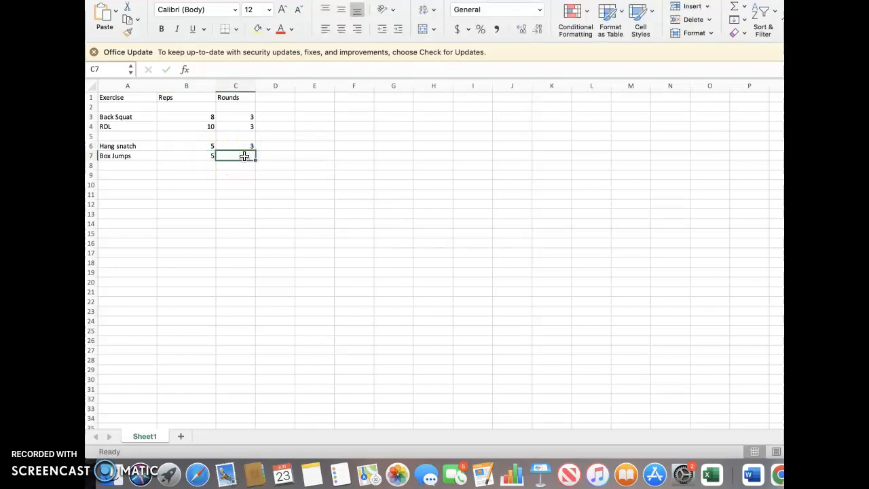
text(3)
click(259, 193)
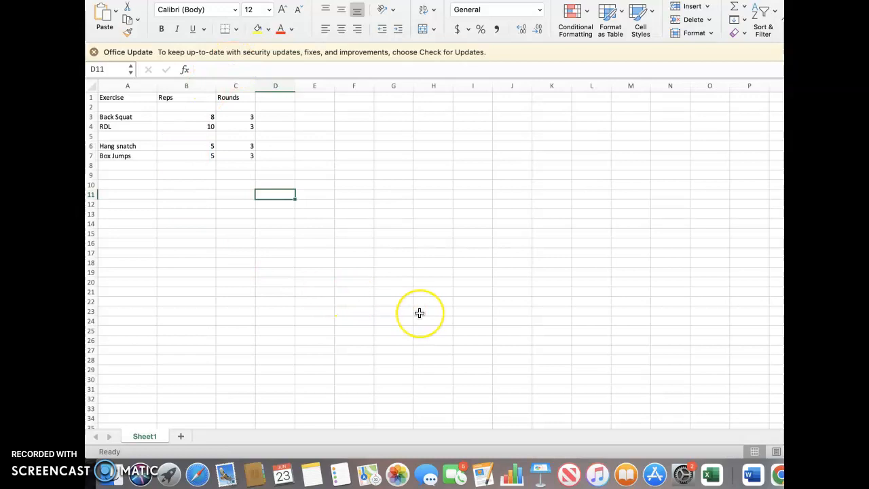
Format the Exercise heading text in cell A1 as bold with font size 20.
click(122, 97)
double_click(126, 97)
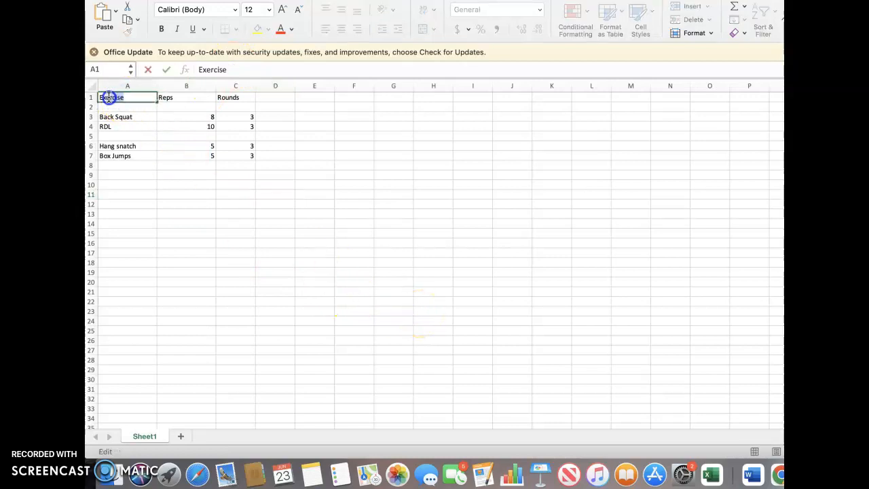
click(160, 29)
click(268, 10)
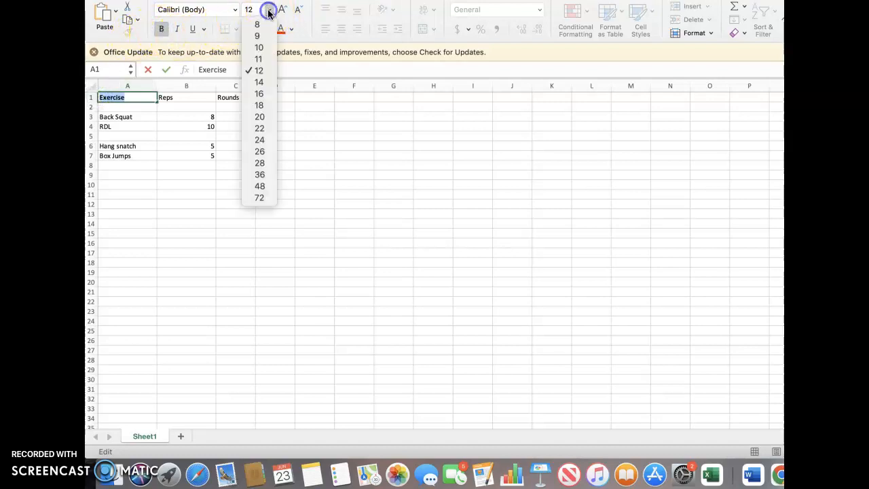
click(267, 116)
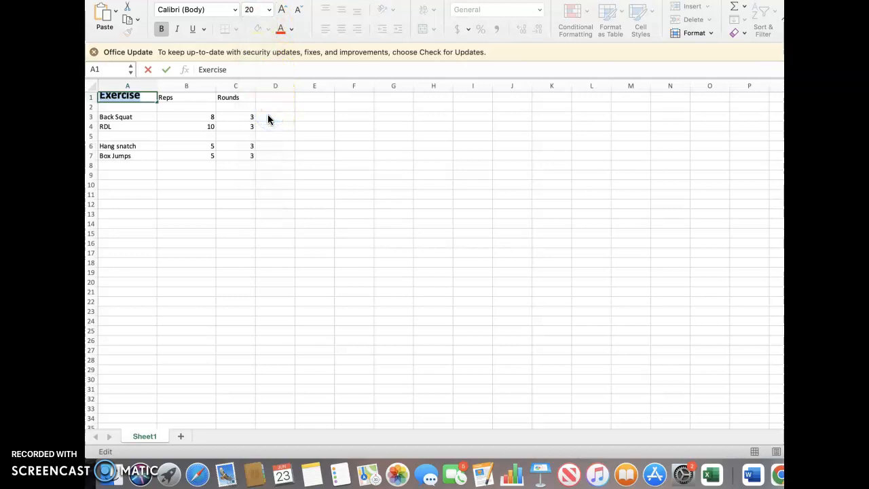
click(204, 136)
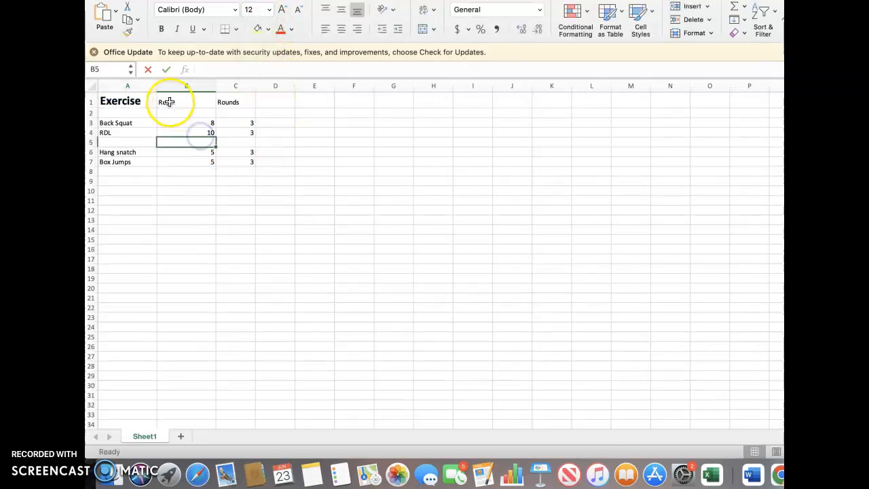
Format the Reps heading text in cell B1 as bold with font size 20.
click(184, 102)
double_click(184, 101)
drag(184, 102, 150, 102)
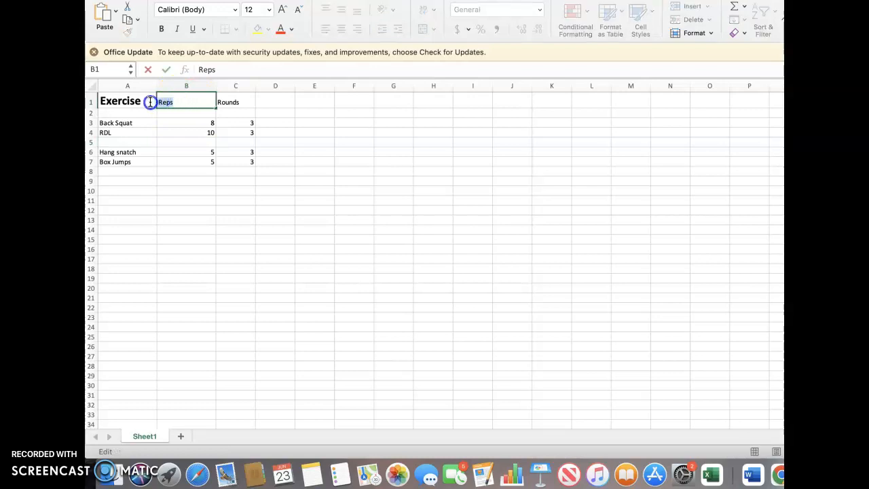
click(162, 28)
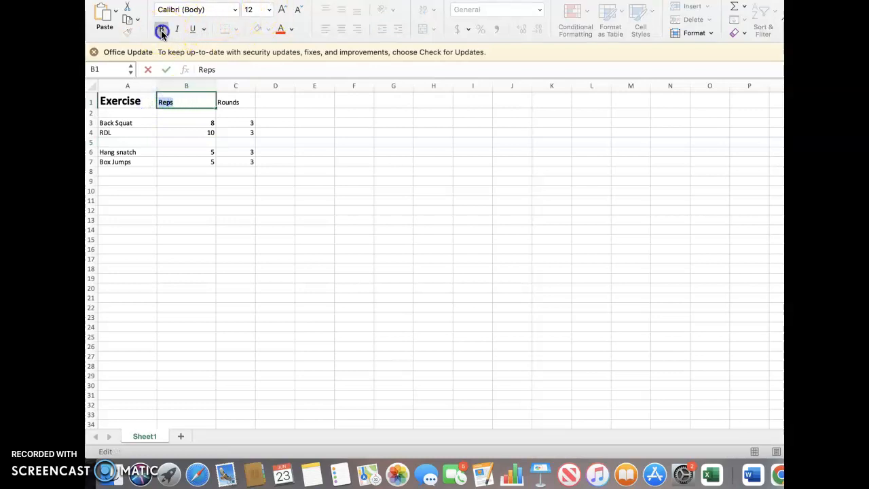
click(269, 10)
click(270, 117)
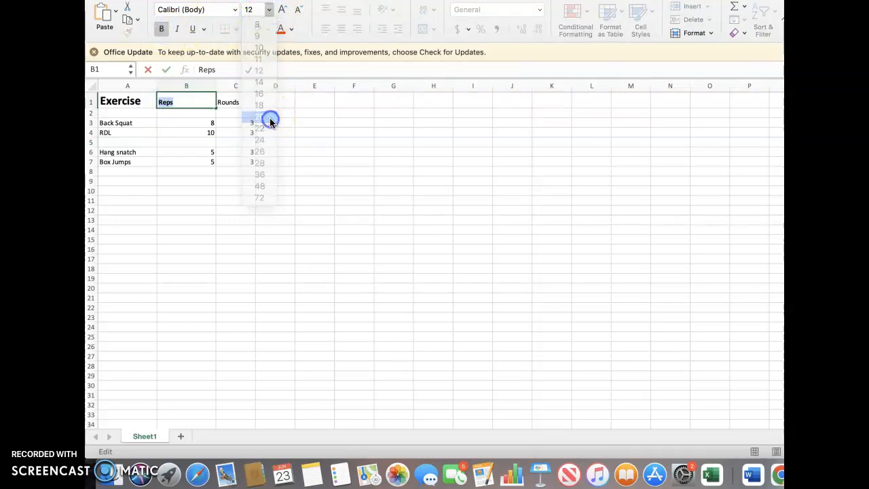
Make the Rounds heading in cell C1 bold at font size 20 and widen column C to fit it.
click(245, 100)
click(236, 101)
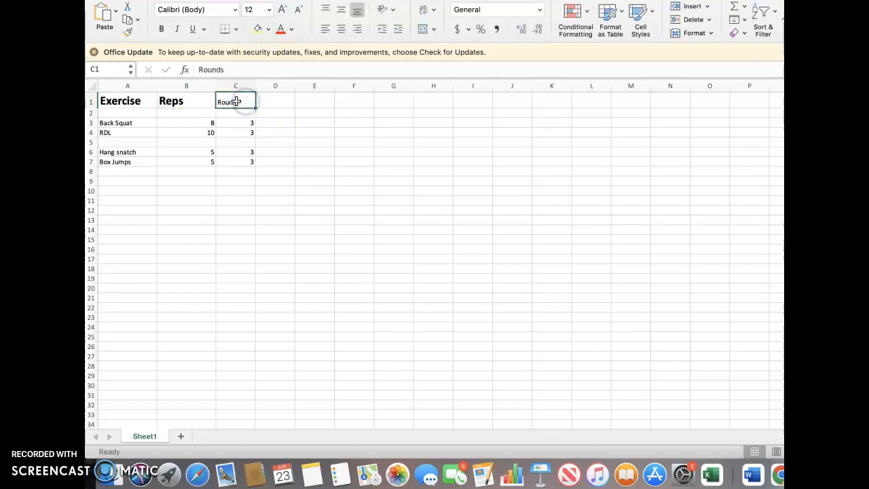
double_click(239, 101)
drag(239, 101, 209, 101)
click(159, 29)
click(268, 10)
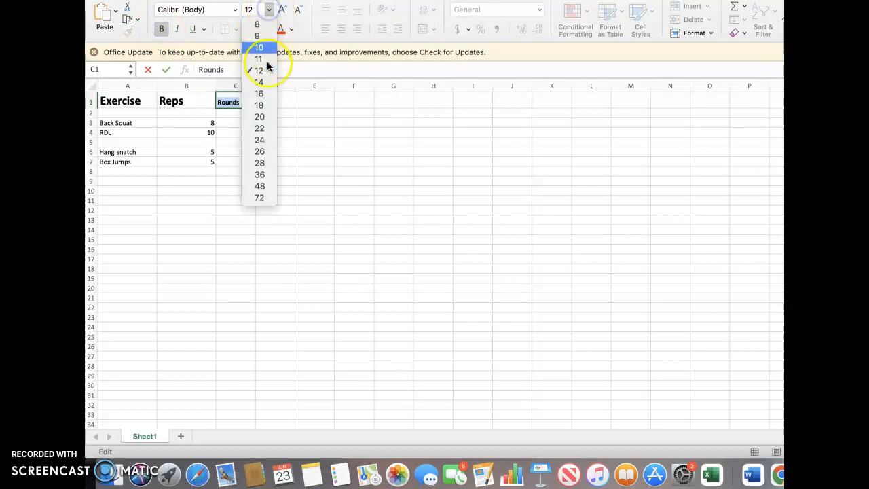
click(270, 119)
click(287, 210)
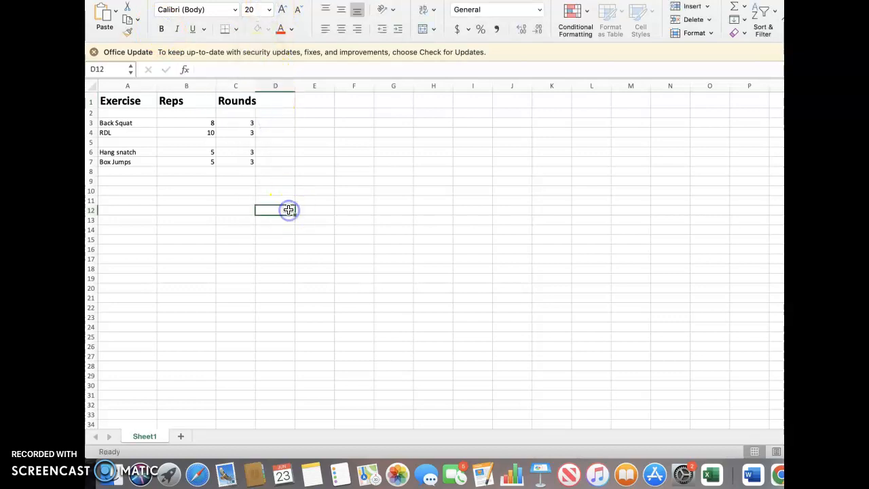
drag(254, 86, 262, 86)
click(340, 159)
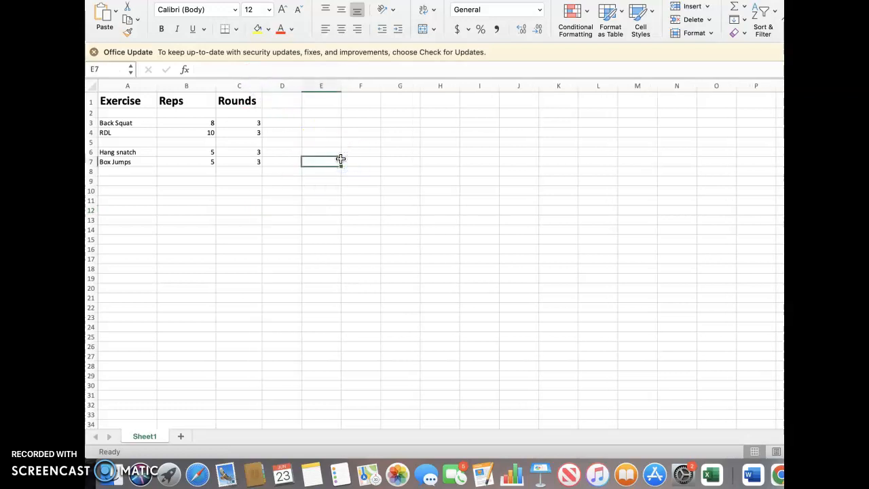